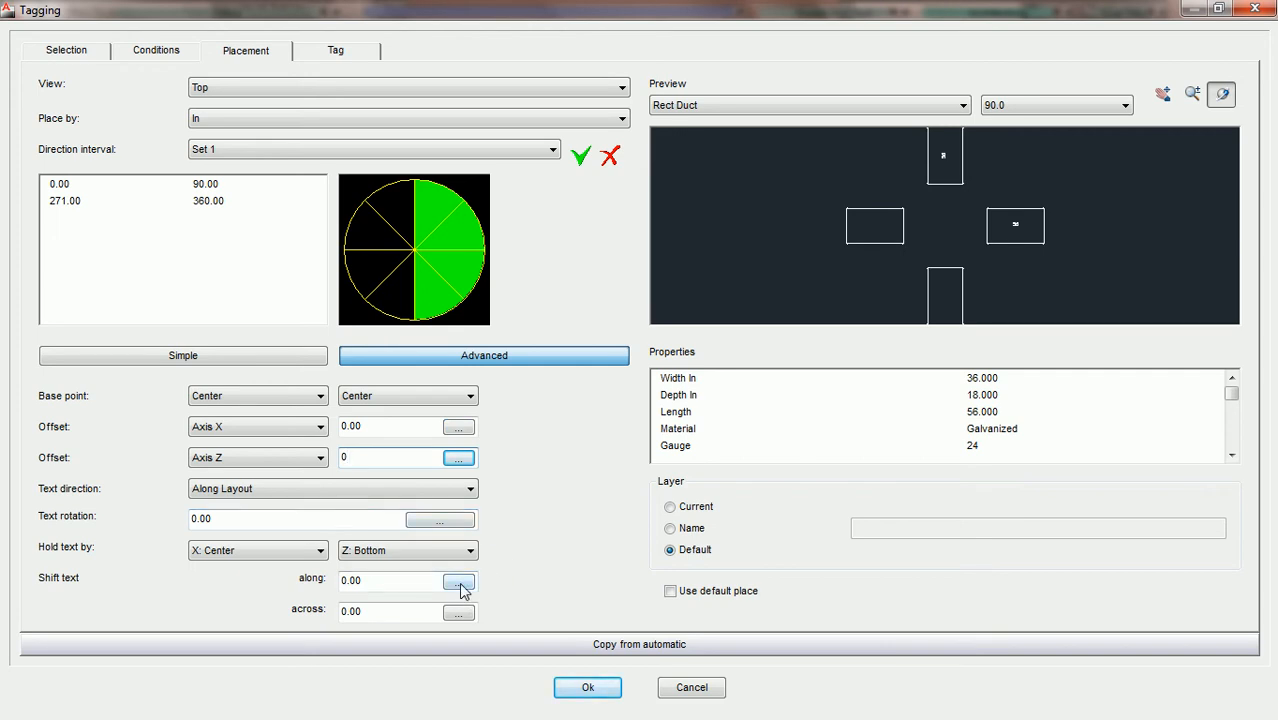
# - Review the Axis Z offset expression and tag the duct run from the large end duct with that offset at 0
pyautogui.click(460, 465)
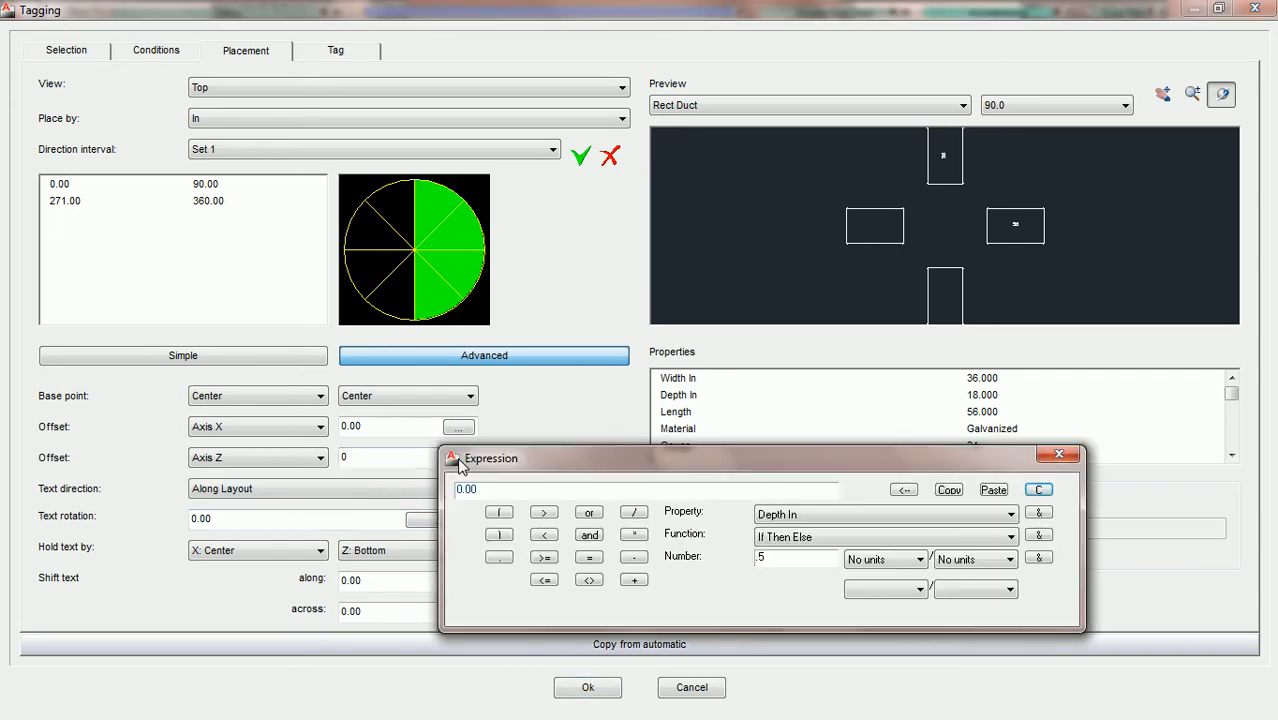
pyautogui.moveTo(537, 451); pyautogui.dragTo(513, 466)
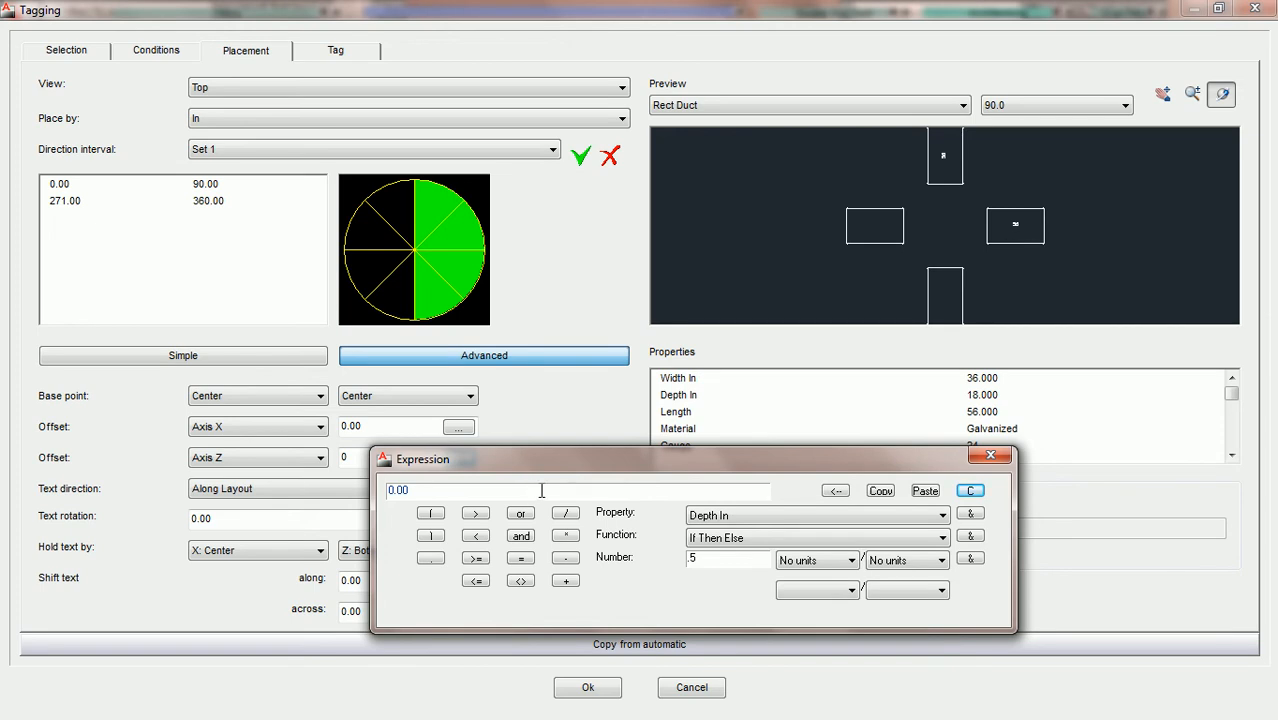
pyautogui.moveTo(539, 460); pyautogui.dragTo(667, 450)
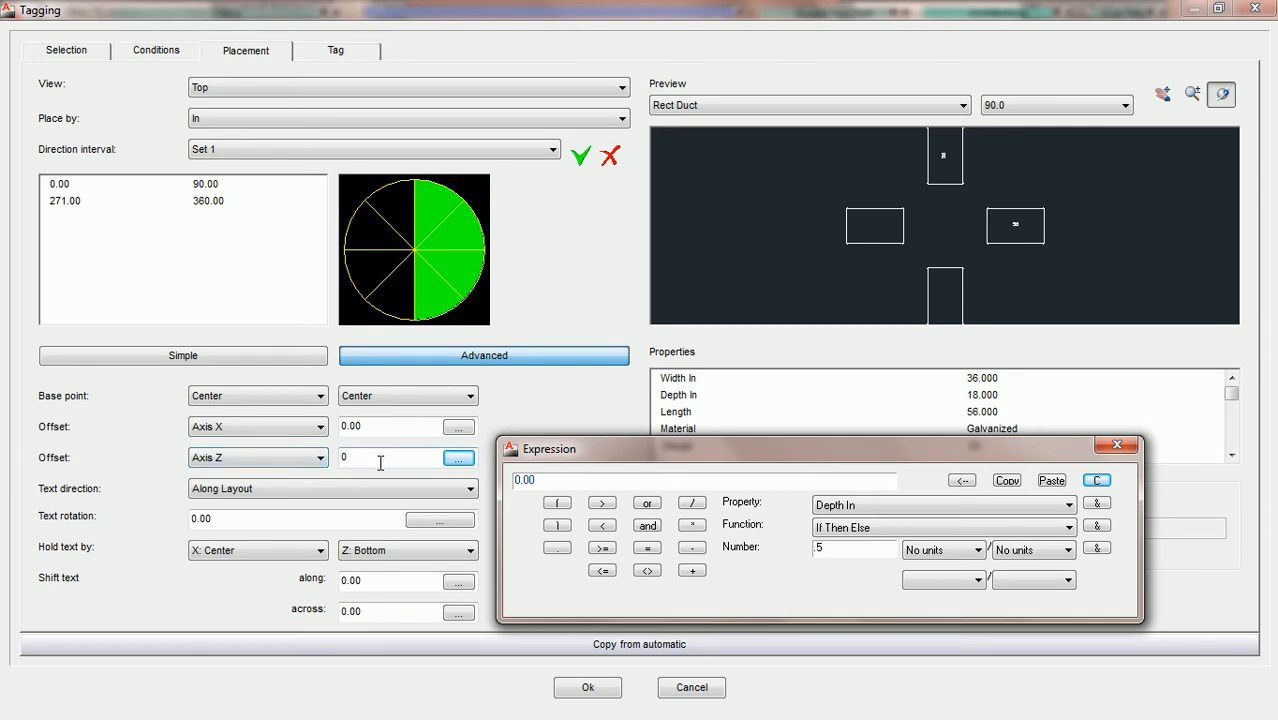
pyautogui.click(587, 687)
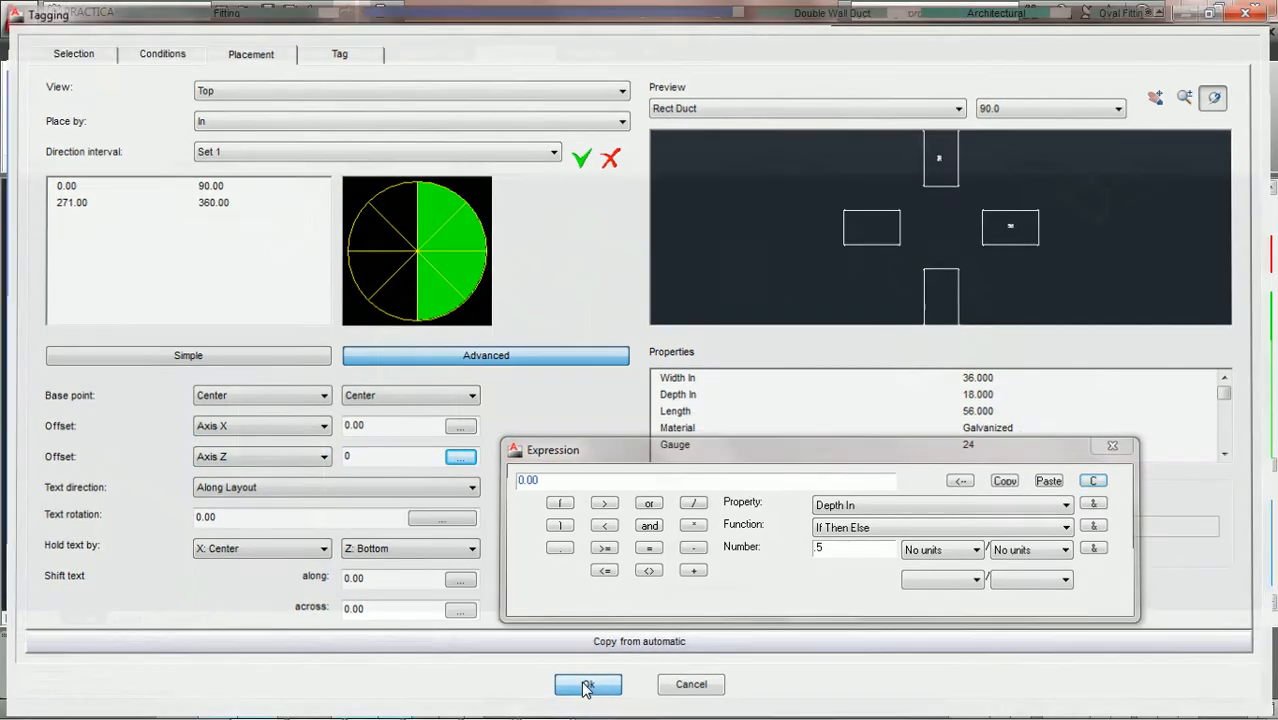
pyautogui.click(270, 551)
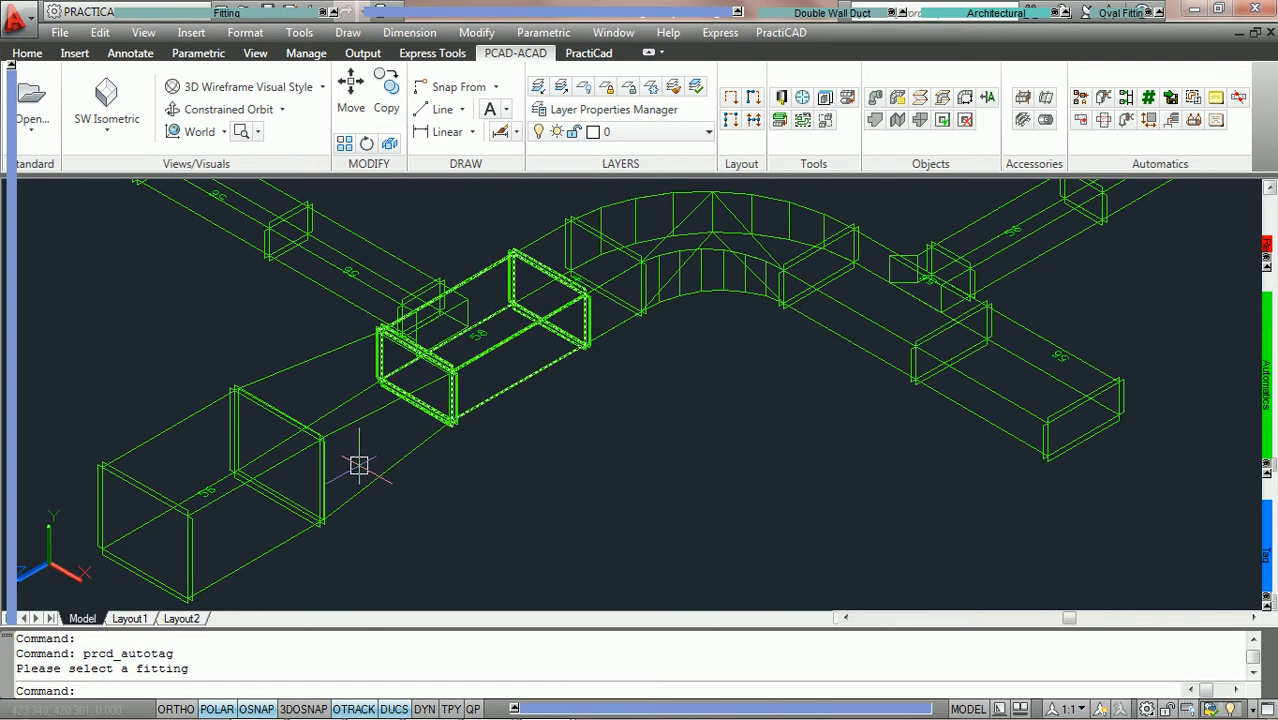
# - Examine the height at which the tags sit on the ducts, close up in the isometric view and in the Left view
pyautogui.scroll(2, 359, 465)
pyautogui.moveTo(352, 465); pyautogui.dragTo(494, 389, button='middle')
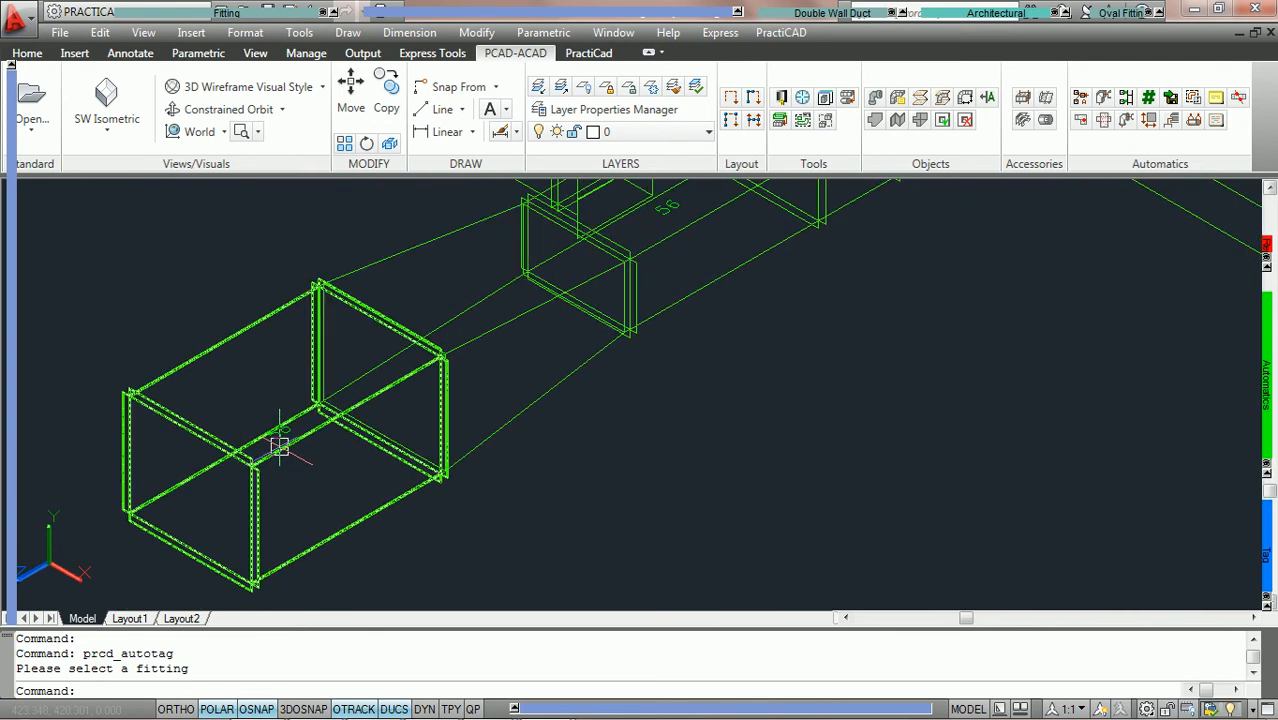
pyautogui.click(106, 122)
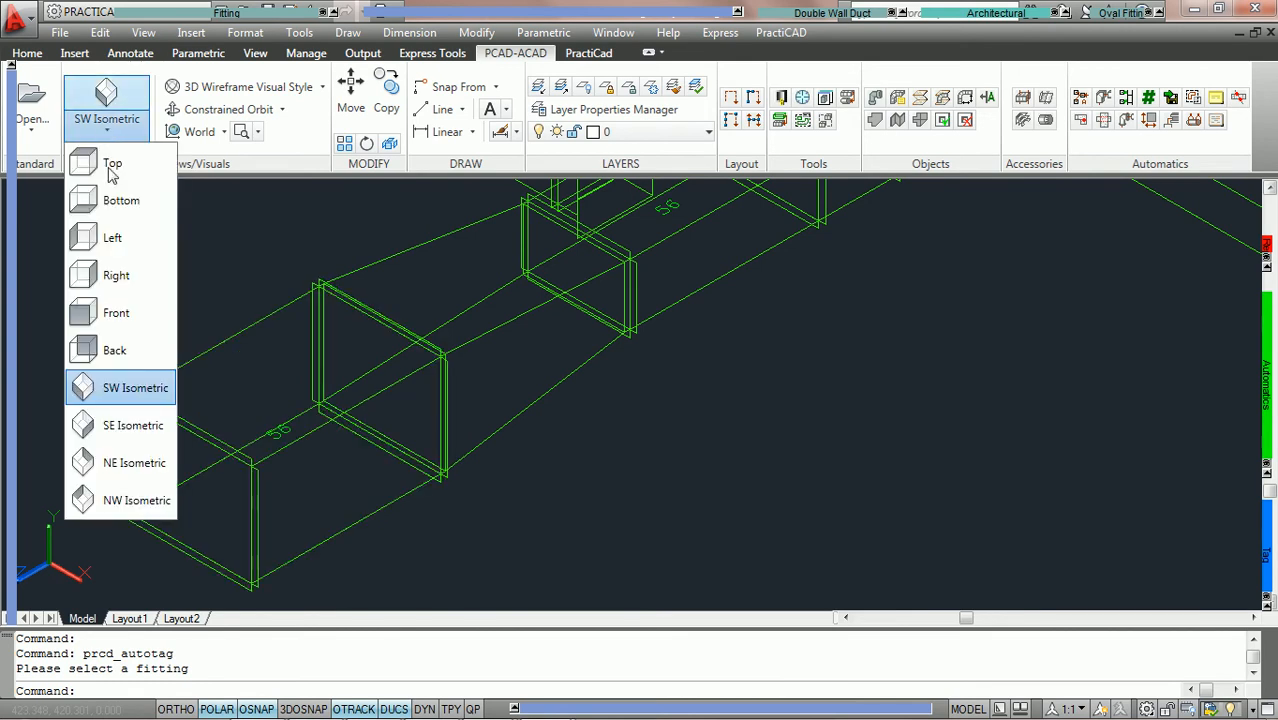
pyautogui.click(112, 239)
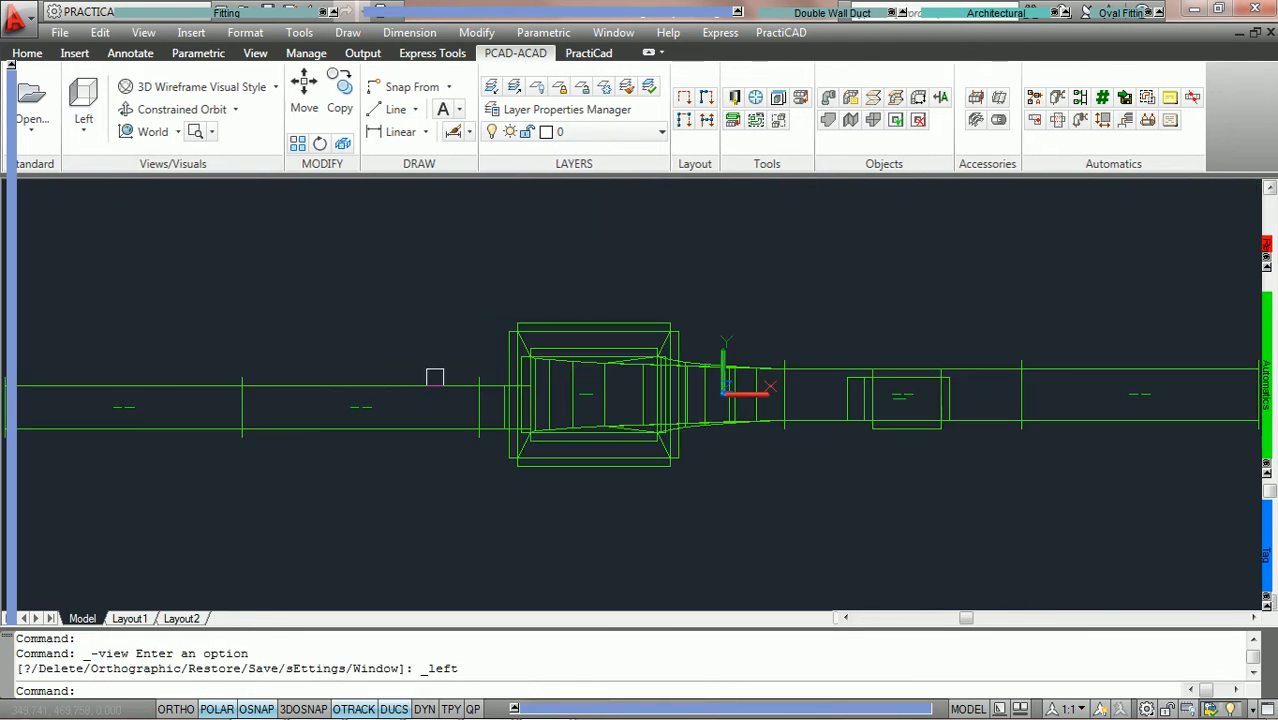
pyautogui.scroll(3, 371, 408)
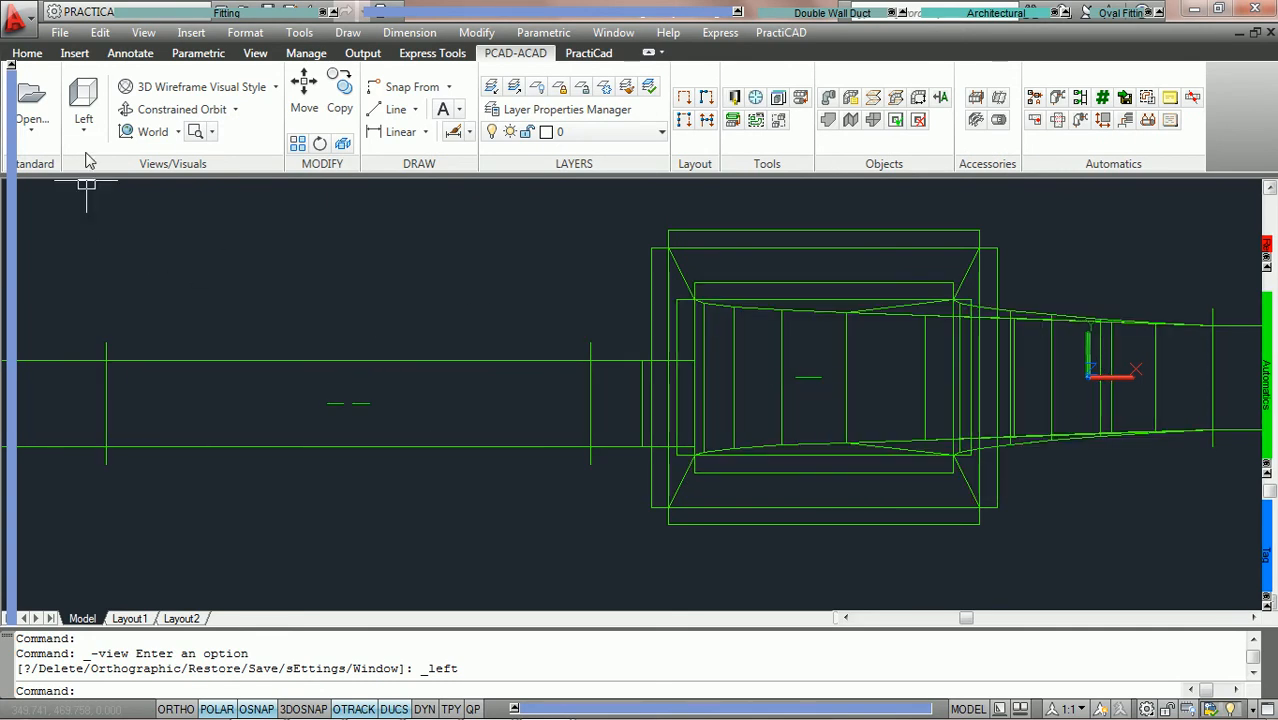
# - Show the ductwork in the Top view and in the SW Isometric view, and examine the tags along the run
pyautogui.click(83, 112)
pyautogui.click(100, 162)
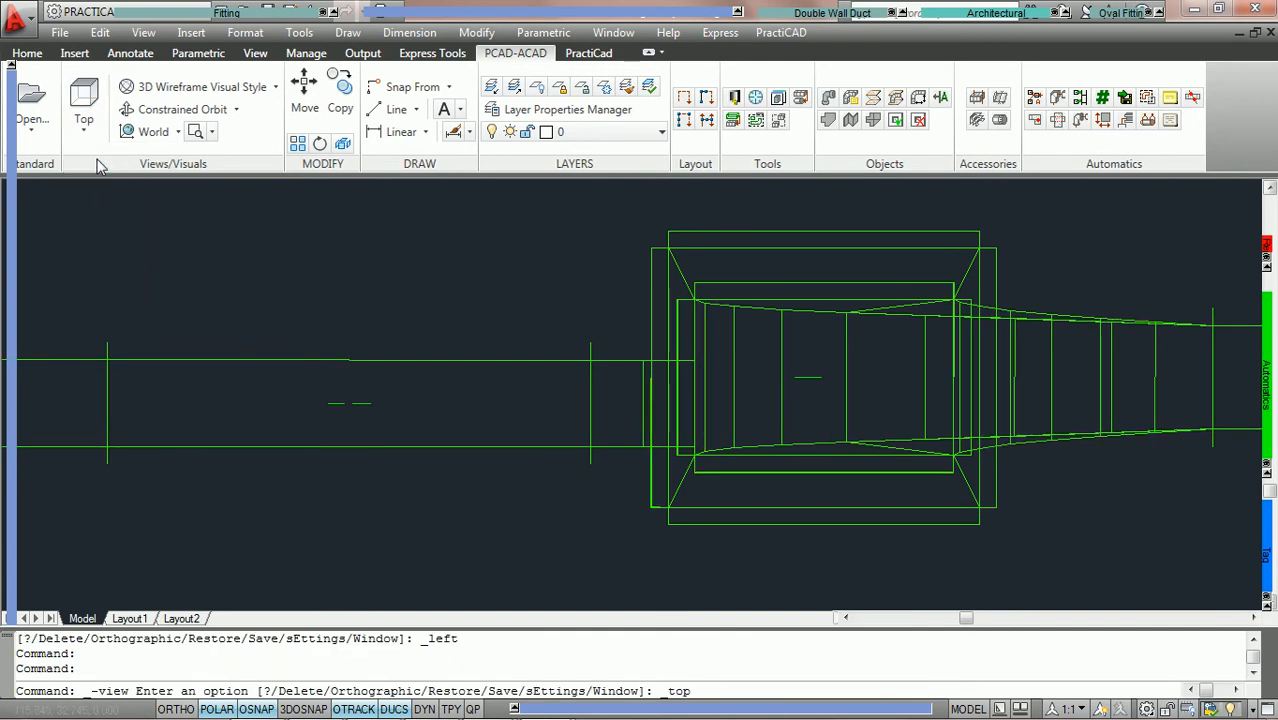
pyautogui.click(83, 114)
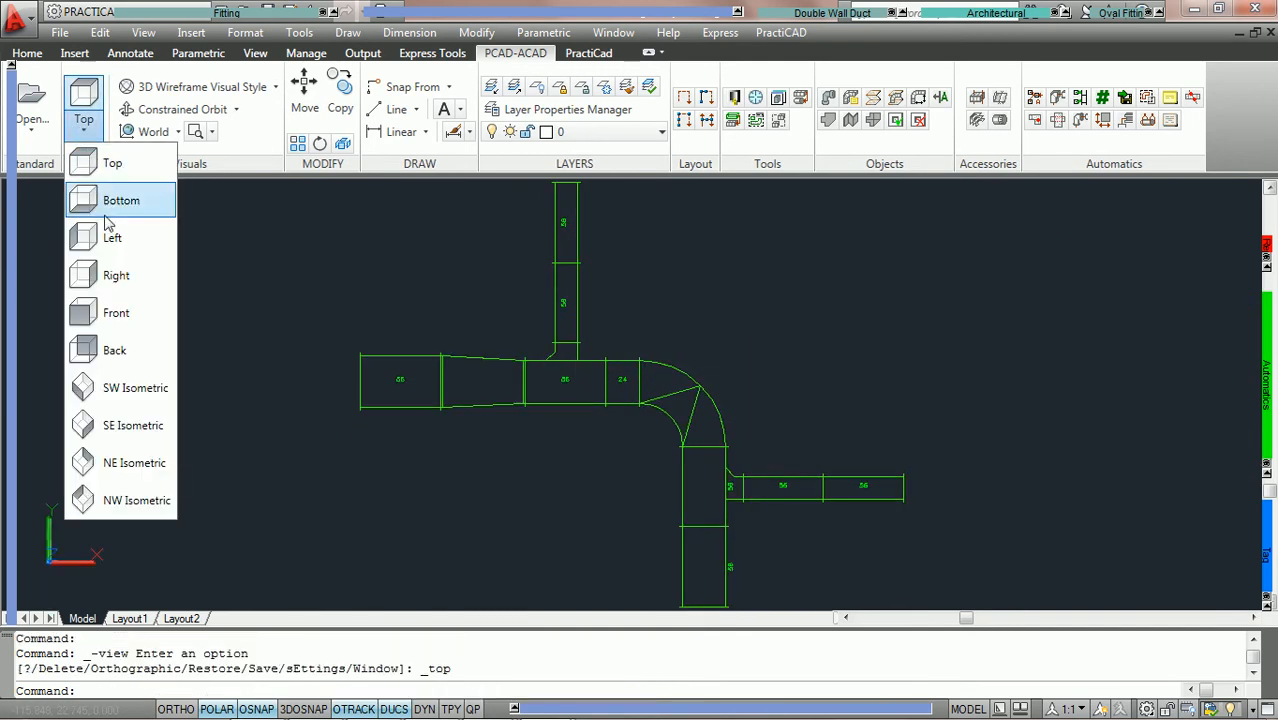
pyautogui.click(95, 388)
pyautogui.scroll(4, 690, 410)
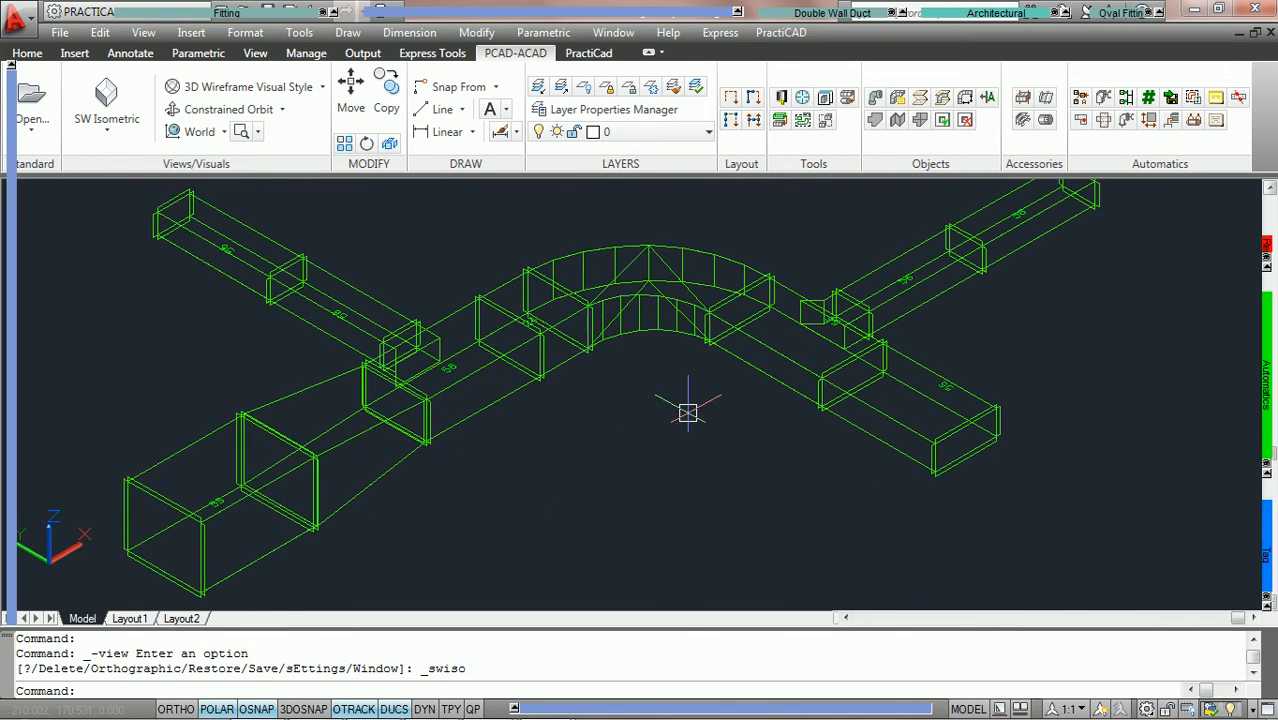
pyautogui.scroll(2, 220, 520)
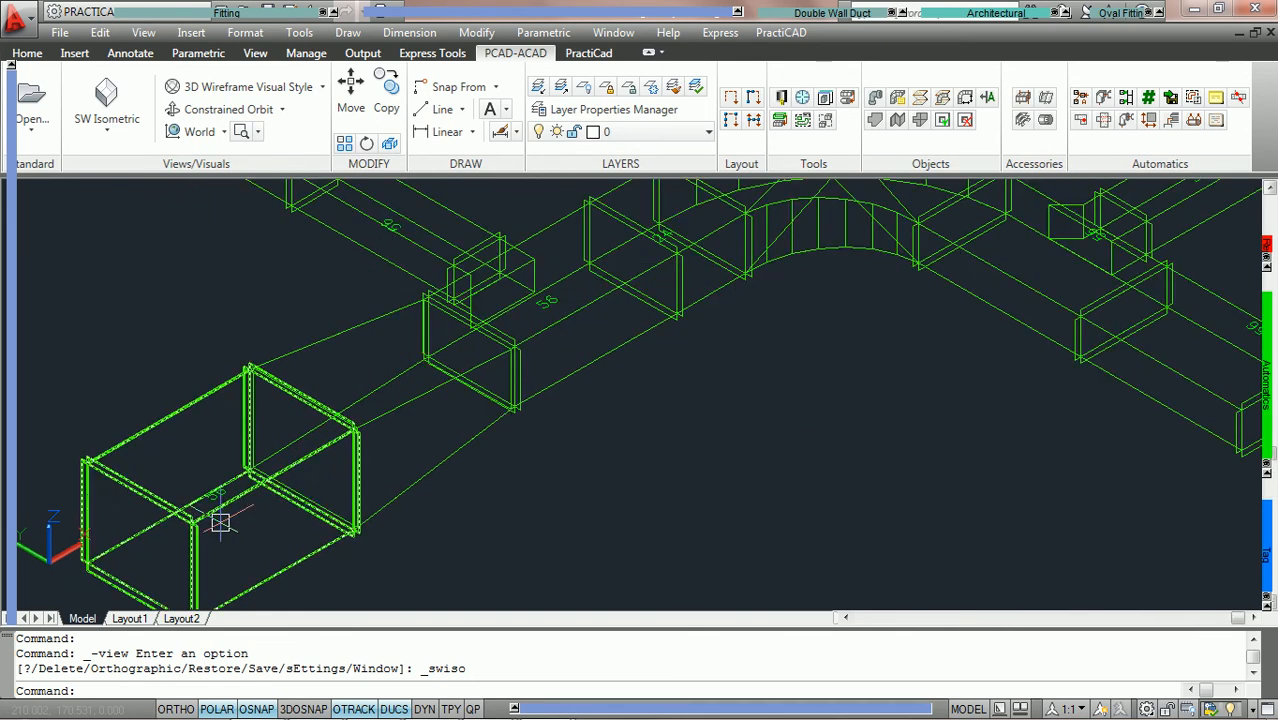
pyautogui.scroll(-3, 590, 326)
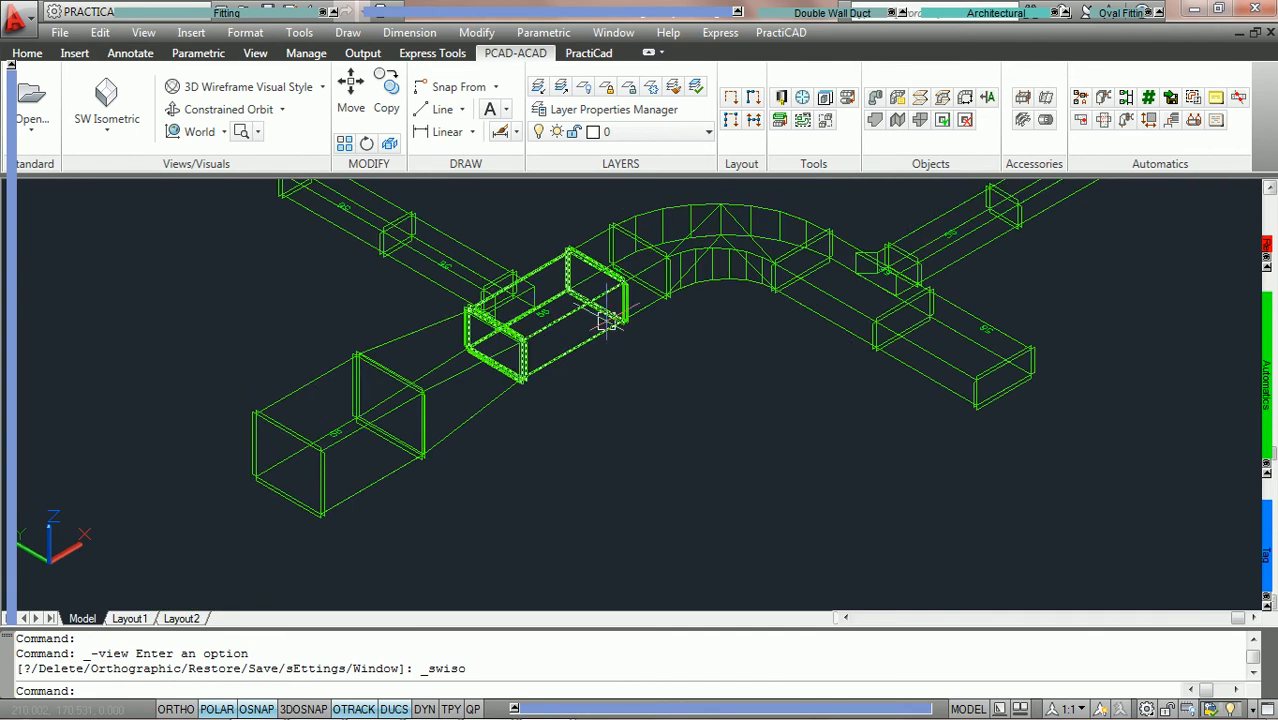
pyautogui.scroll(-2, 585, 340)
pyautogui.scroll(2, 551, 348)
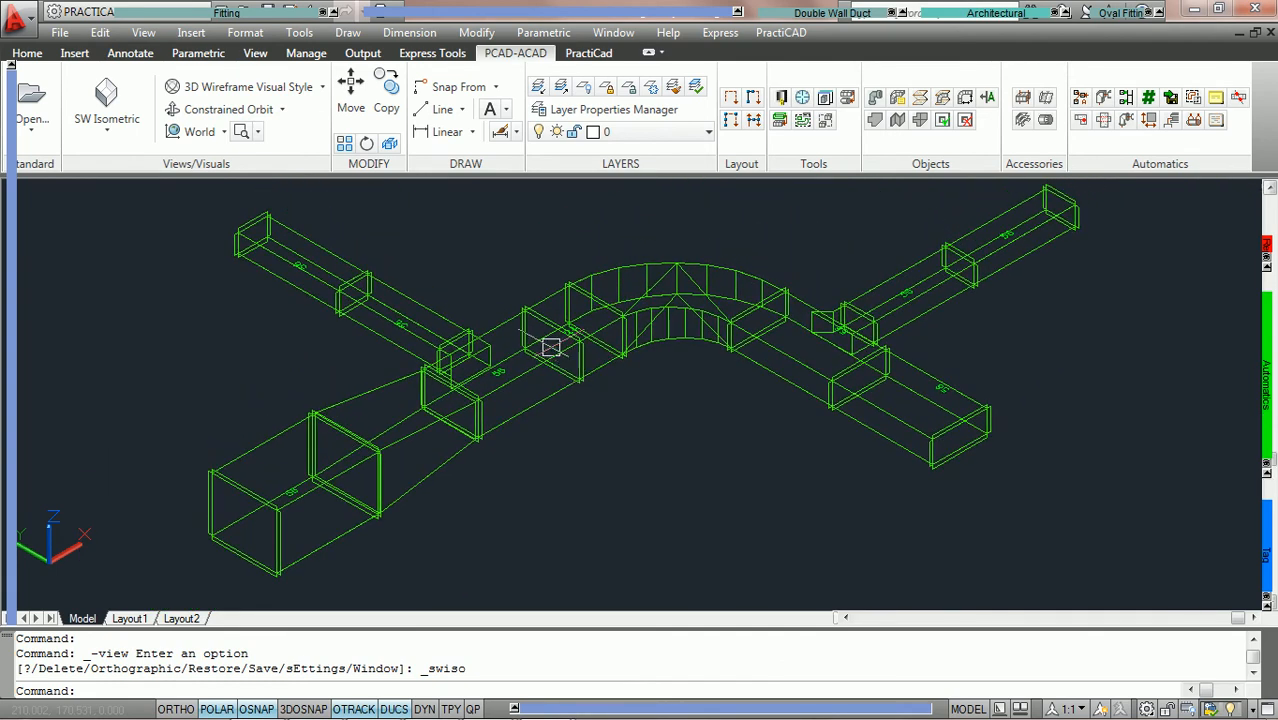
# - Set the visual style to 3D Hidden and look closer at the duct run for its tags
pyautogui.click(321, 87)
pyautogui.click(240, 191)
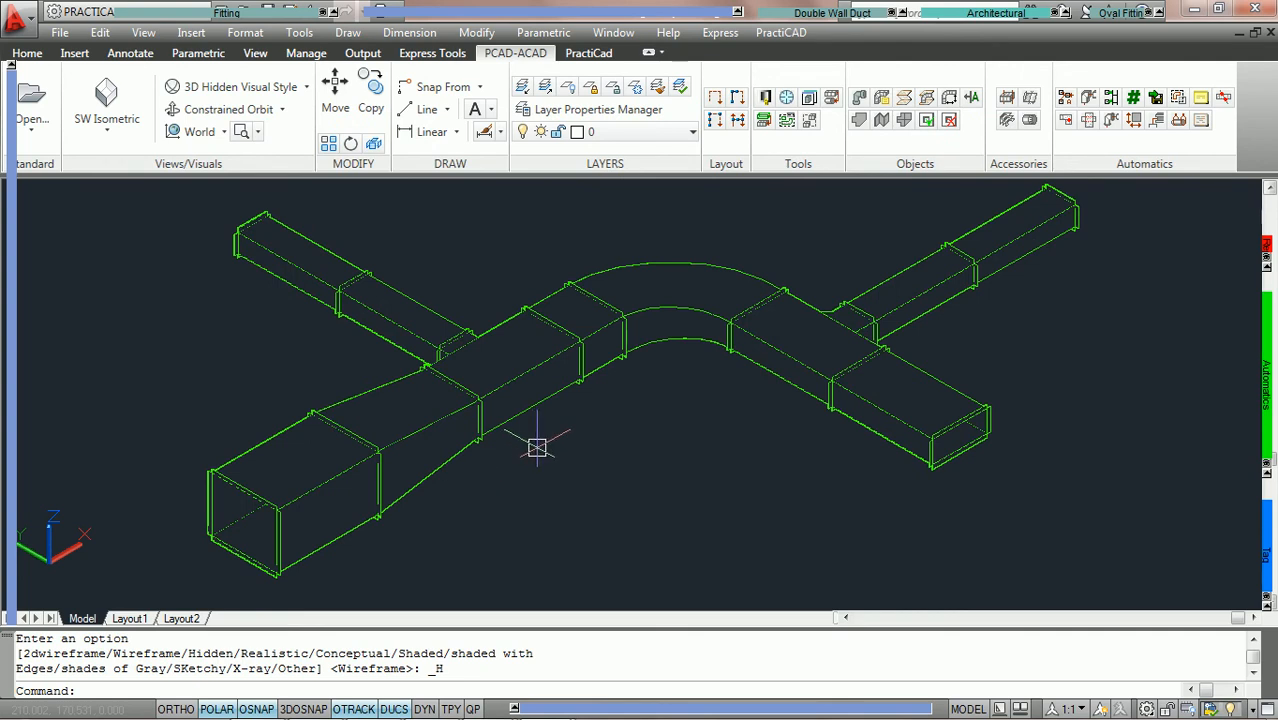
pyautogui.scroll(2, 604, 453)
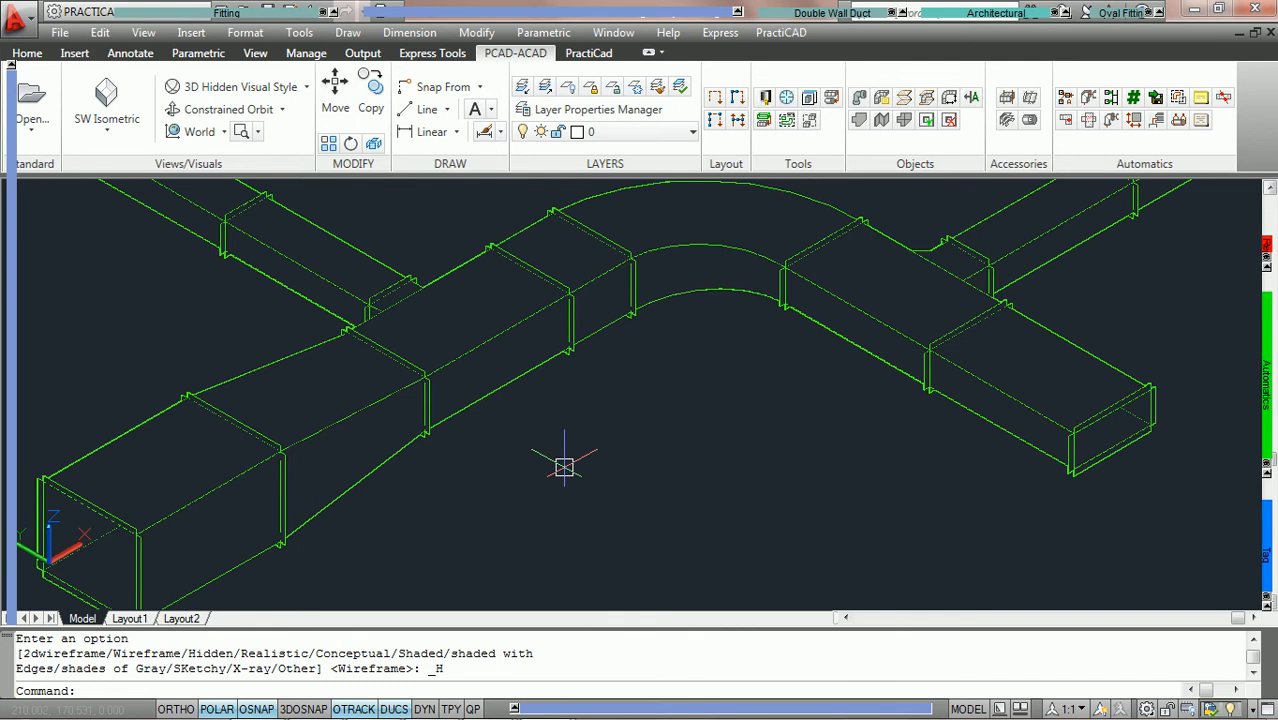
# - Examine the width and depth properties of the large end duct and the straight duct beyond the transition
pyautogui.doubleClick(200, 494)
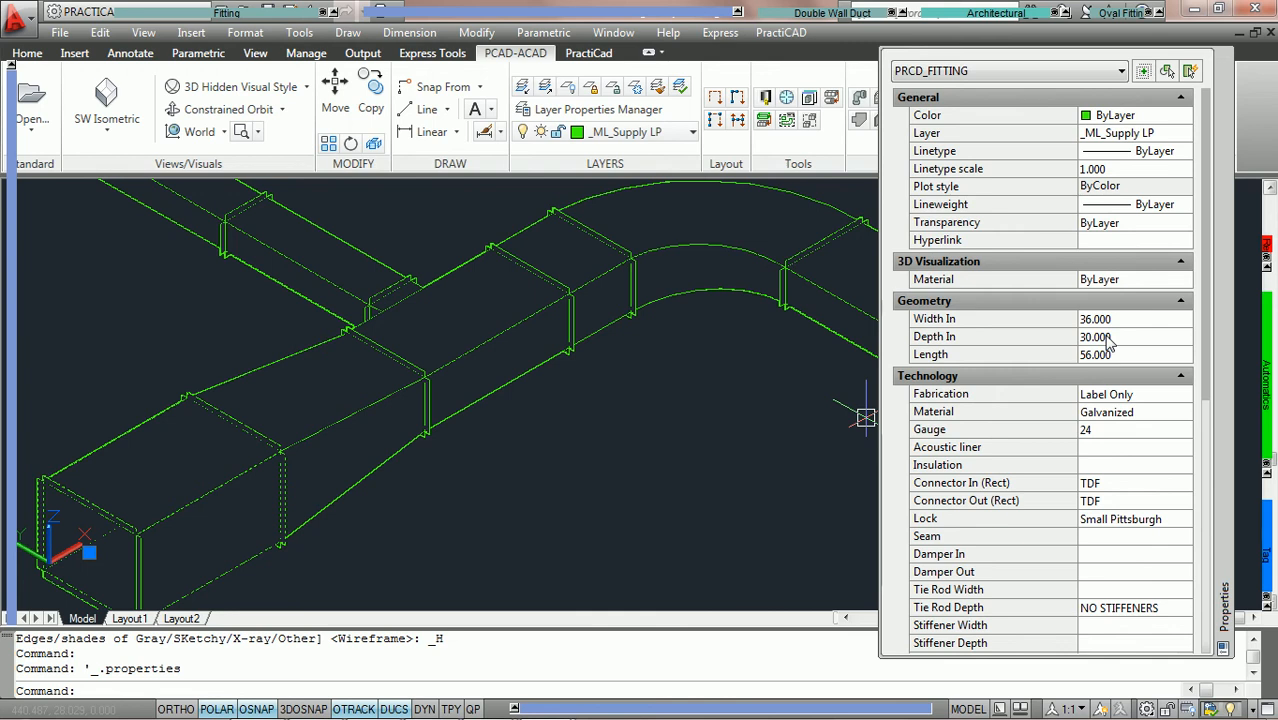
pyautogui.press('Escape')
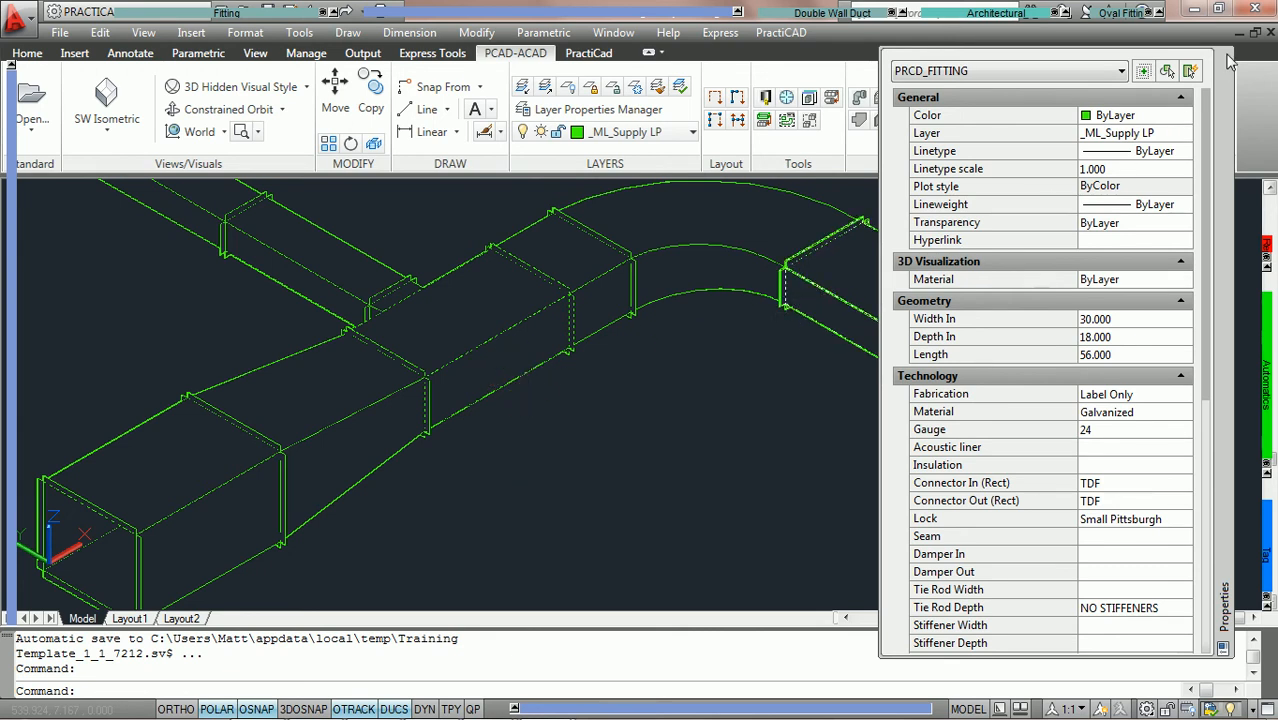
pyautogui.click(1226, 62)
pyautogui.press('Escape')
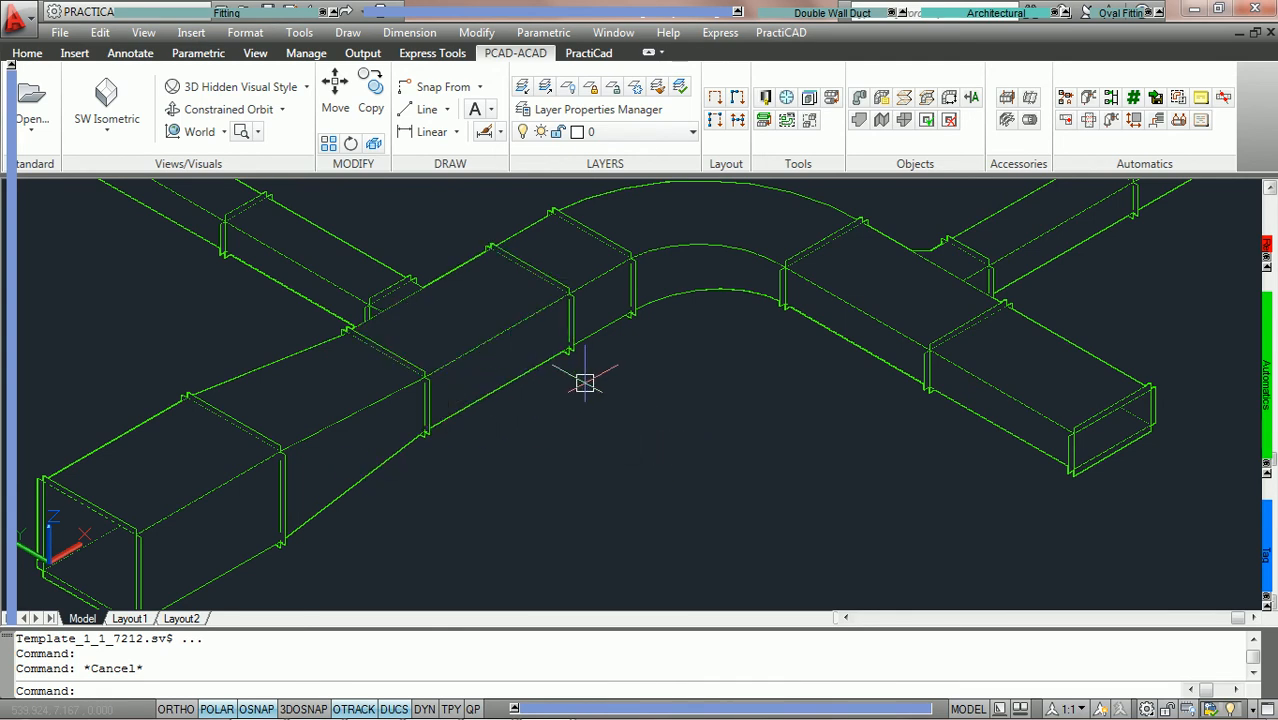
# - Set the tag placement's Axis Z offset to (0.50*Depth In)+0.20 by pasting the expression, and tag the run from the large end duct
pyautogui.click(1201, 99)
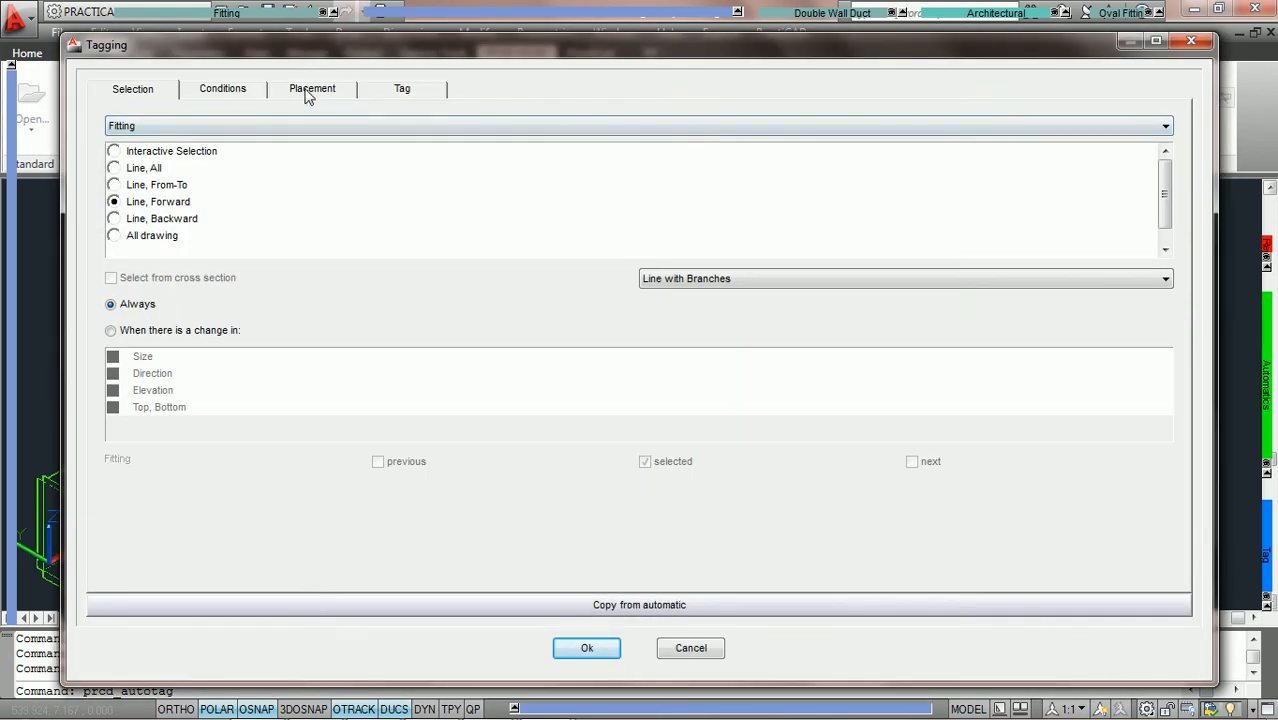
pyautogui.click(308, 93)
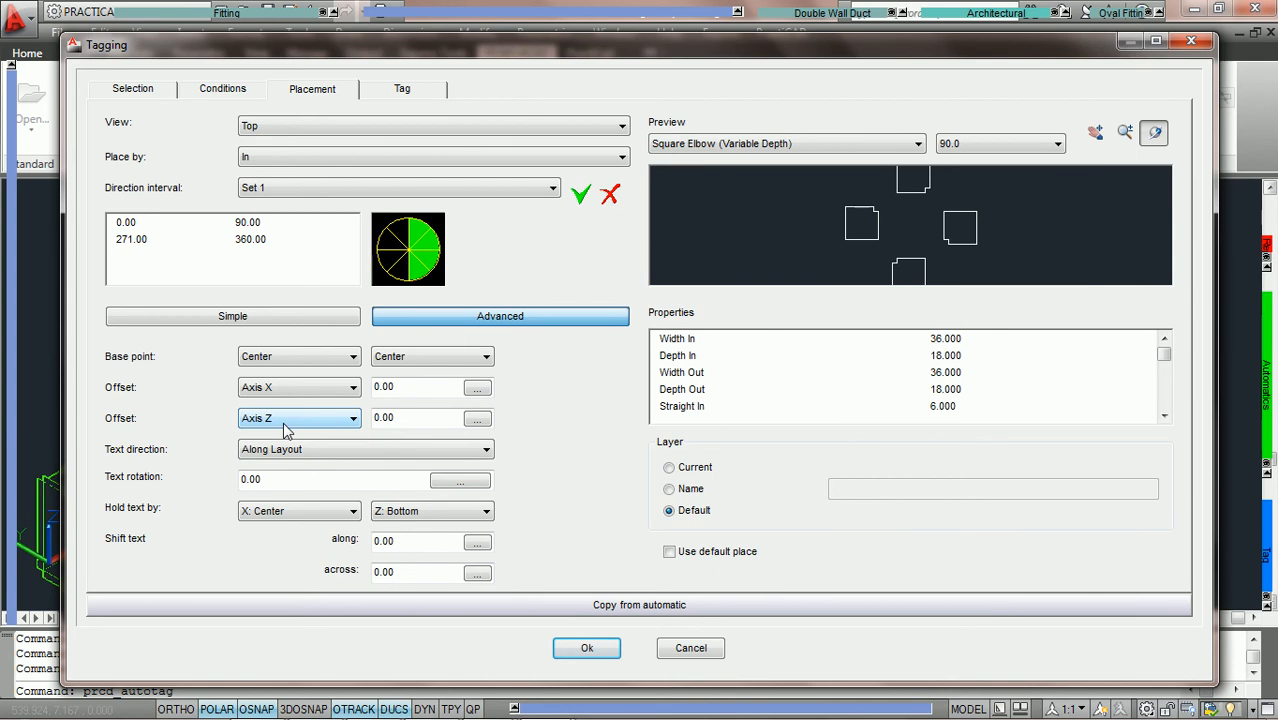
pyautogui.click(477, 420)
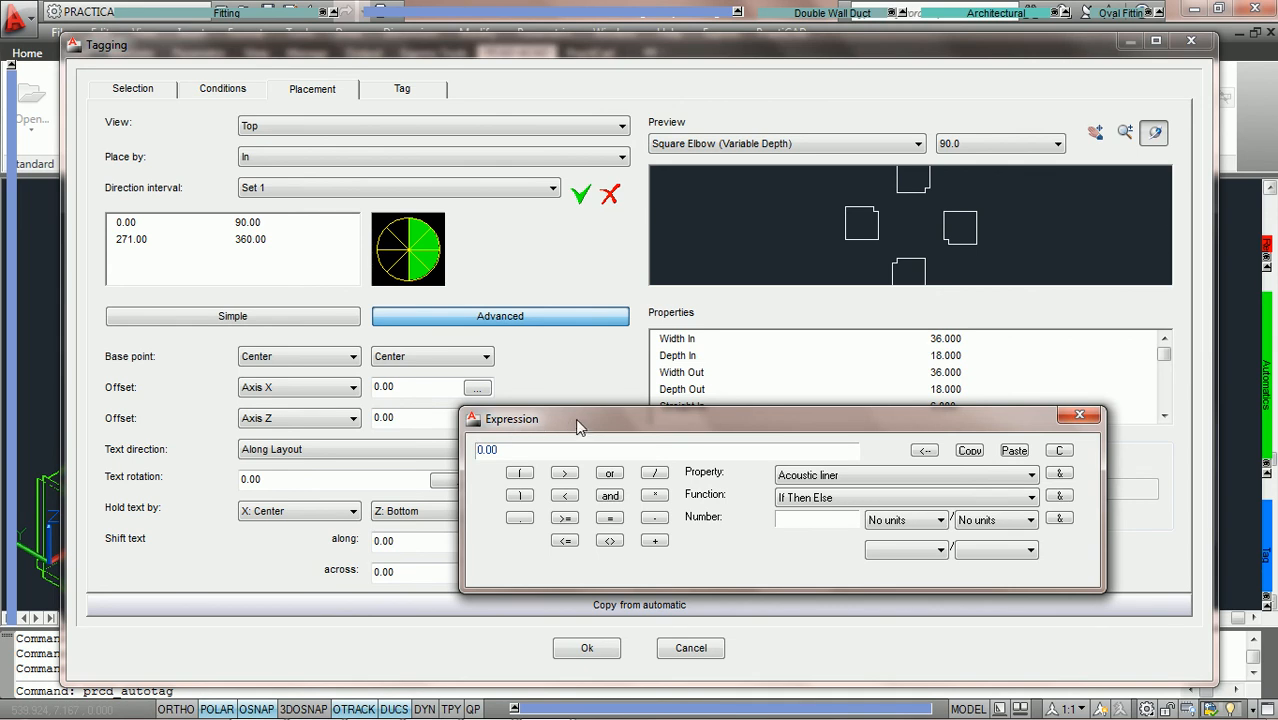
pyautogui.moveTo(542, 428); pyautogui.dragTo(594, 420)
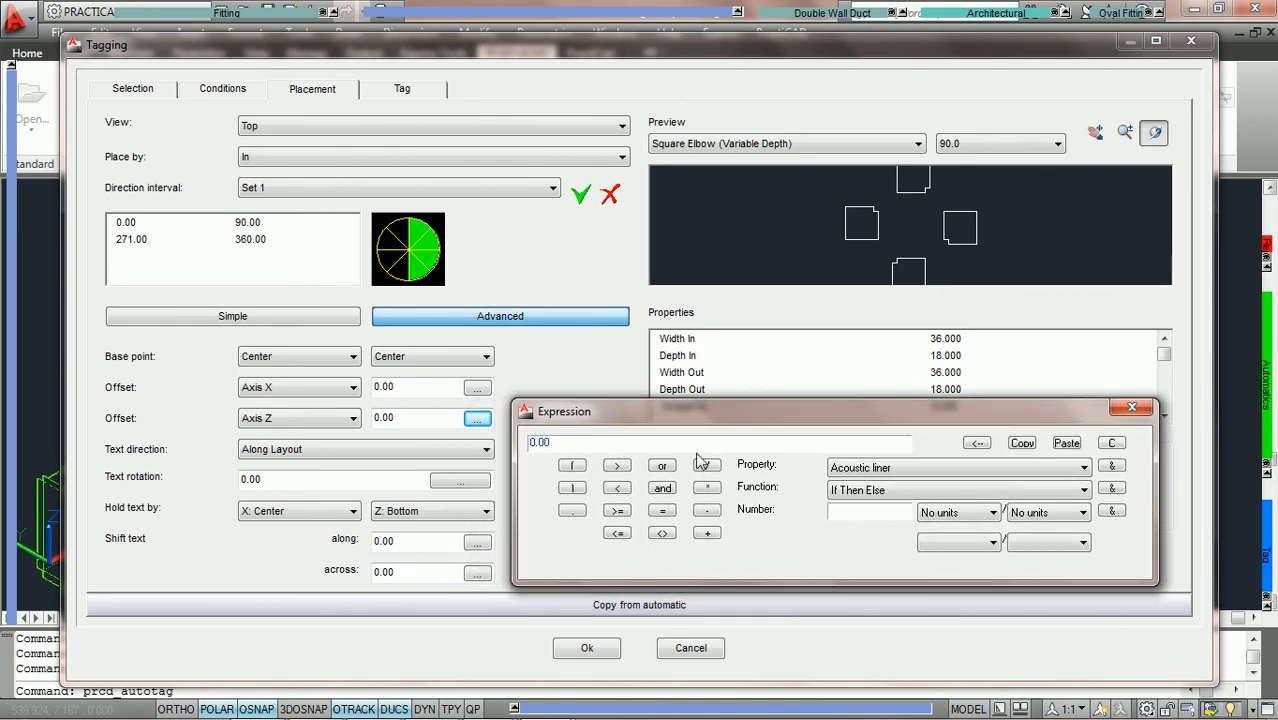
pyautogui.click(1066, 443)
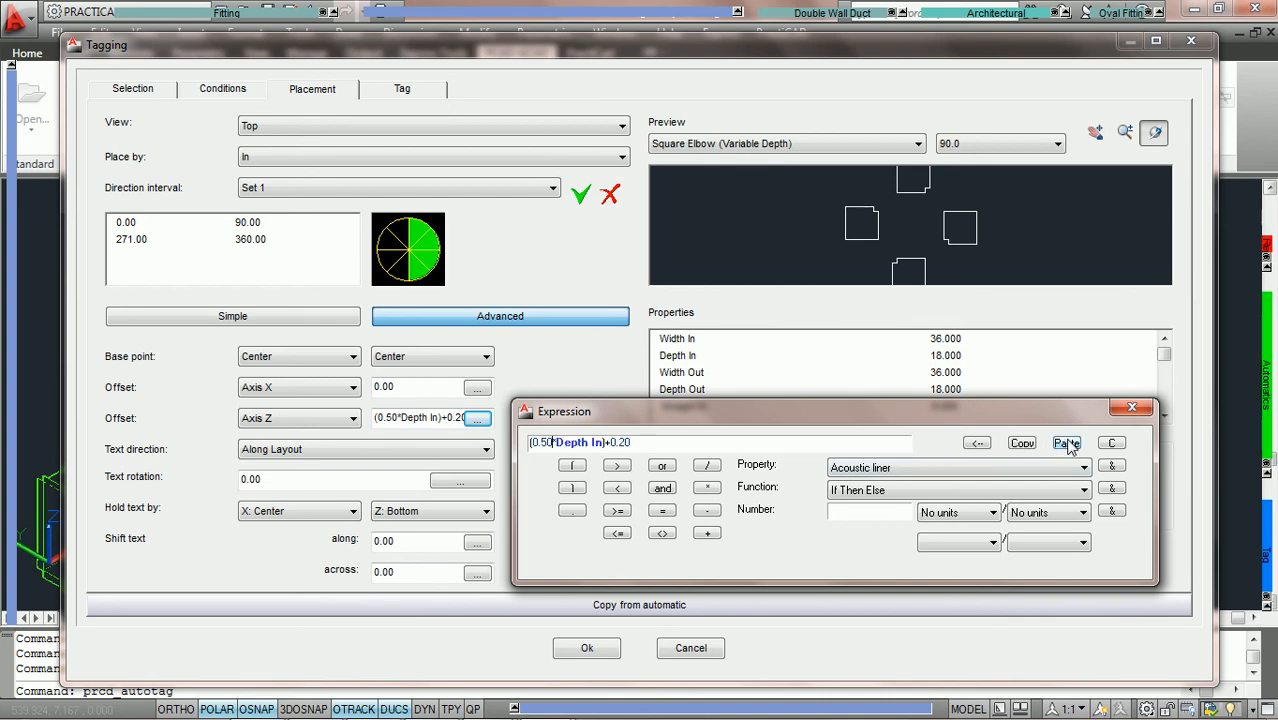
pyautogui.doubleClick(544, 443)
pyautogui.click(587, 648)
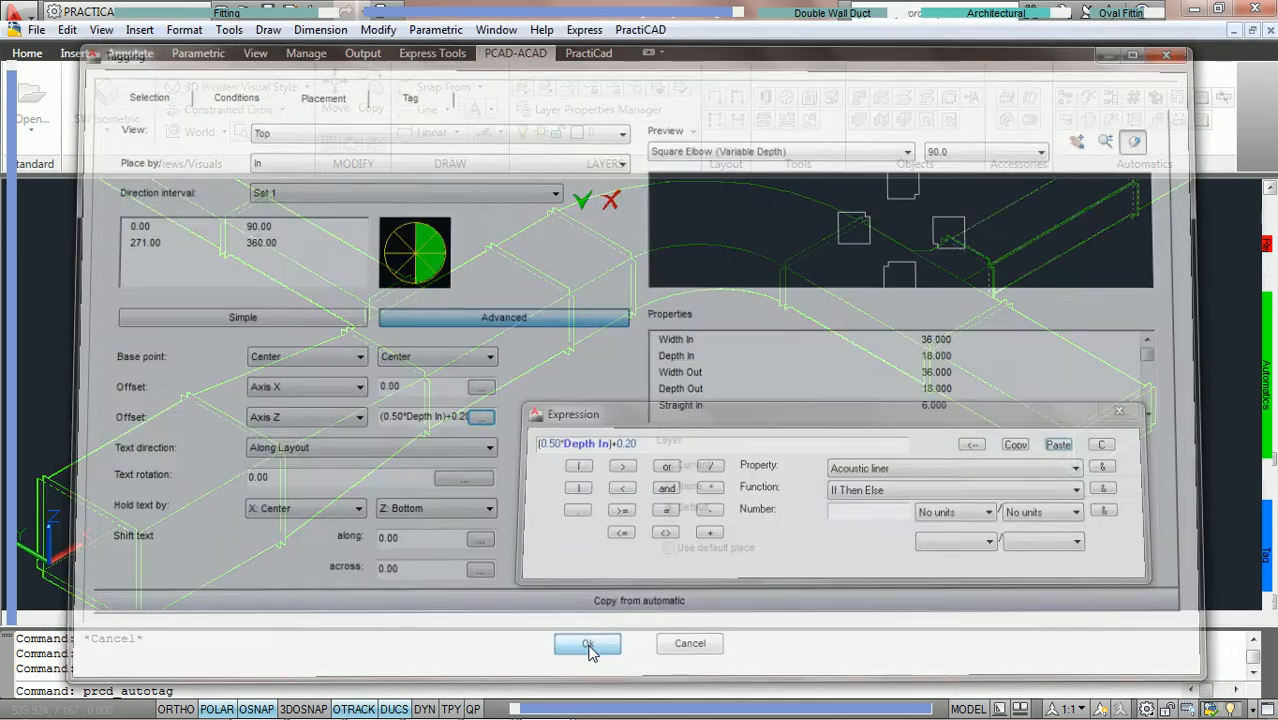
pyautogui.click(200, 500)
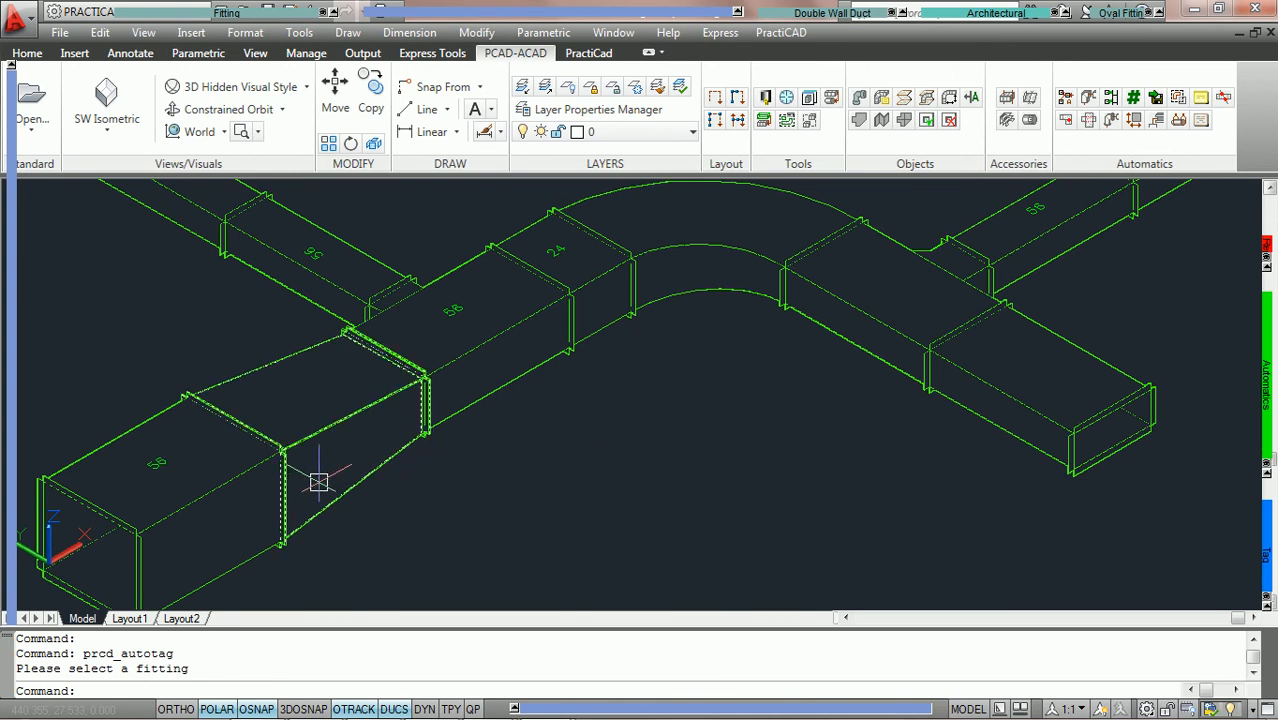
# - Check the tags' position on the duct tops in the Left view and by orbiting around the ductwork
pyautogui.moveTo(456, 433); pyautogui.dragTo(575, 438, button='middle')
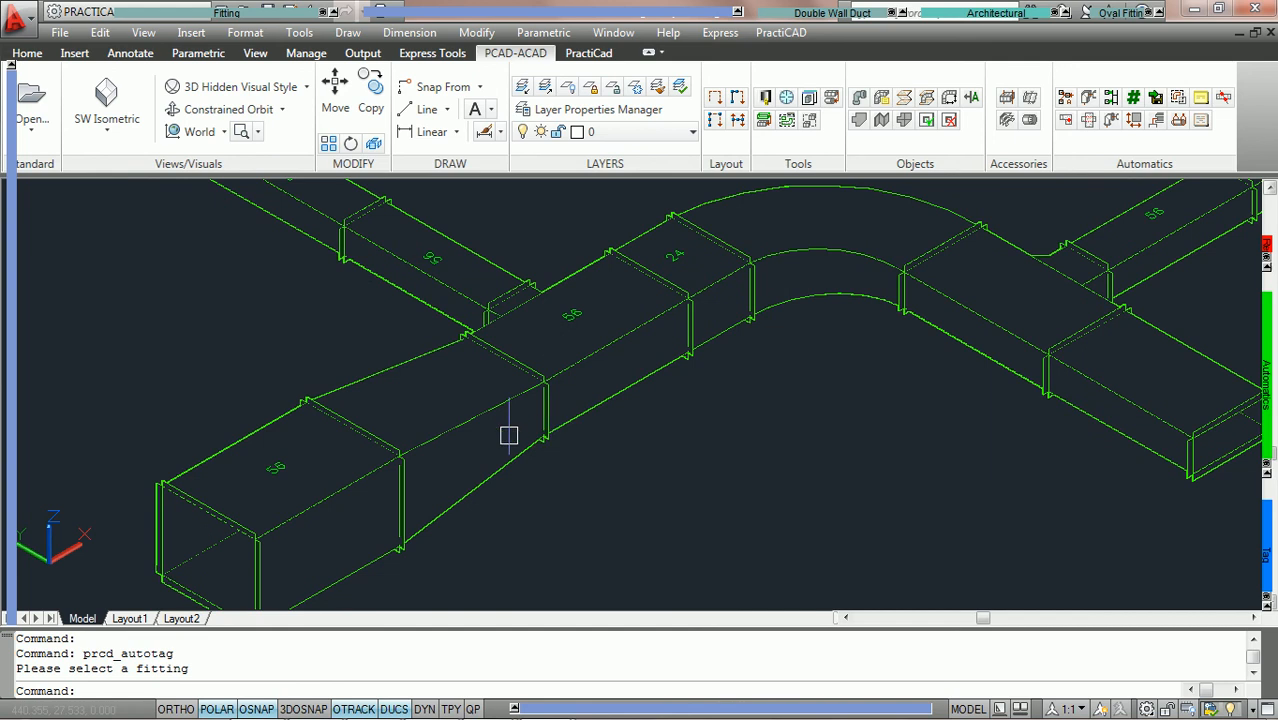
pyautogui.click(106, 122)
pyautogui.click(112, 240)
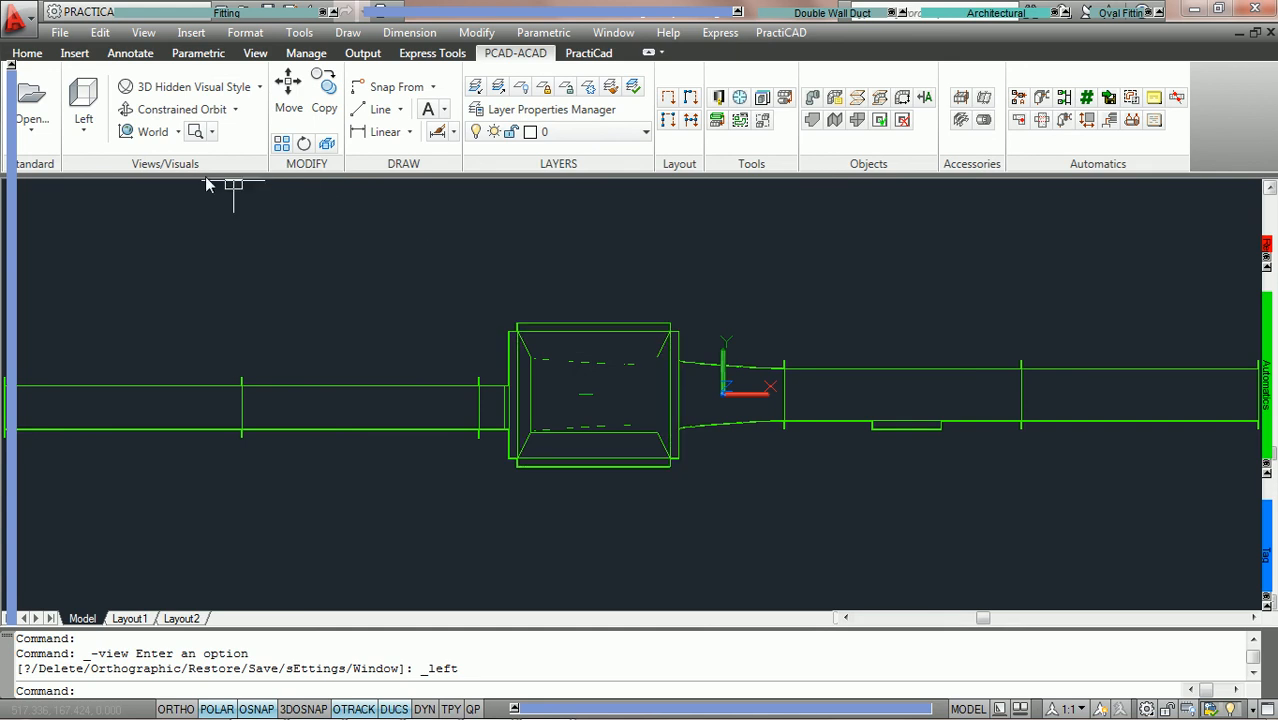
pyautogui.click(189, 113)
pyautogui.moveTo(633, 366); pyautogui.dragTo(526, 436)
pyautogui.moveTo(633, 449); pyautogui.dragTo(556, 471)
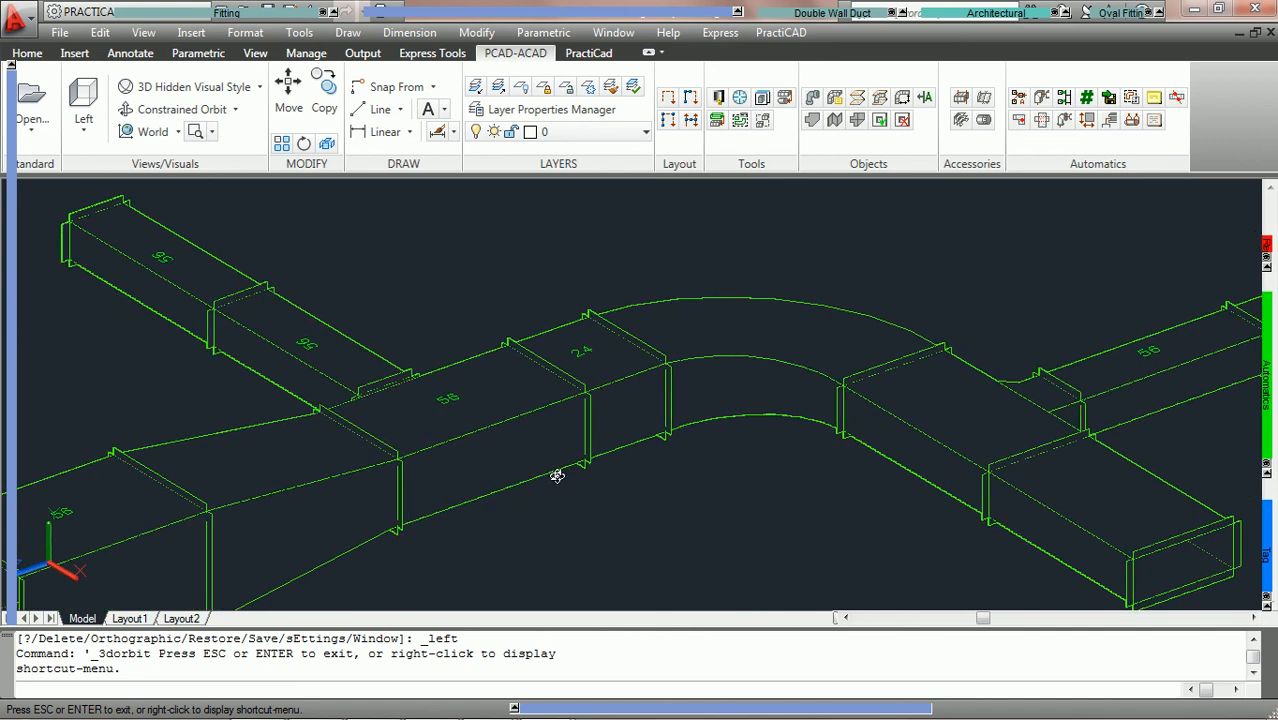
pyautogui.moveTo(608, 437); pyautogui.dragTo(598, 466)
pyautogui.moveTo(652, 404); pyautogui.dragTo(713, 357)
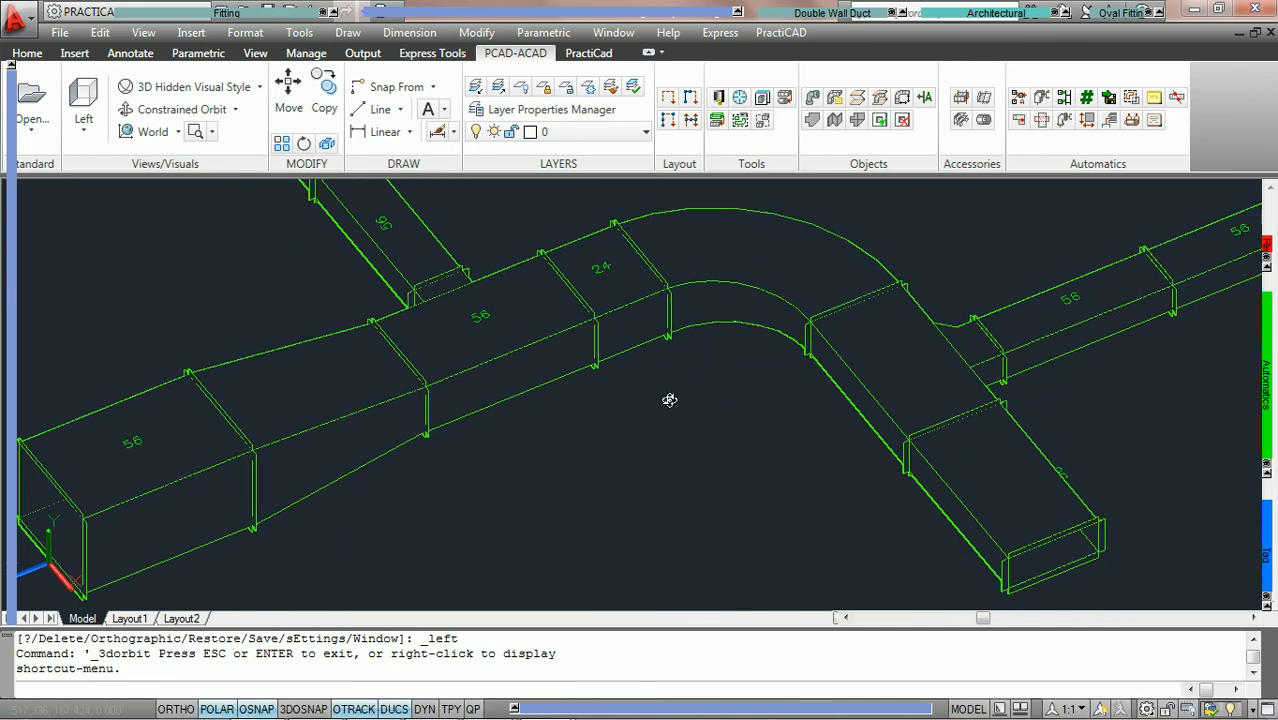